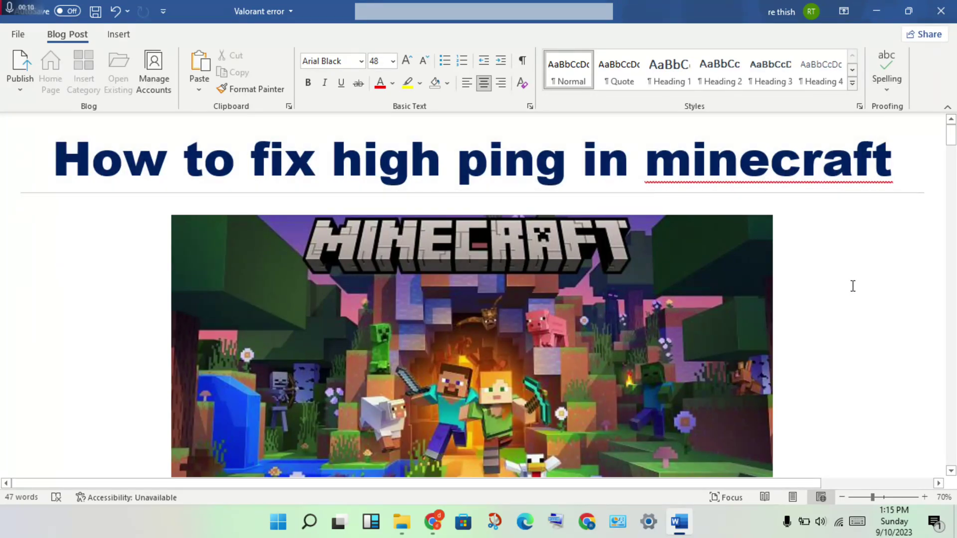
scroll(853, 287, down, 3)
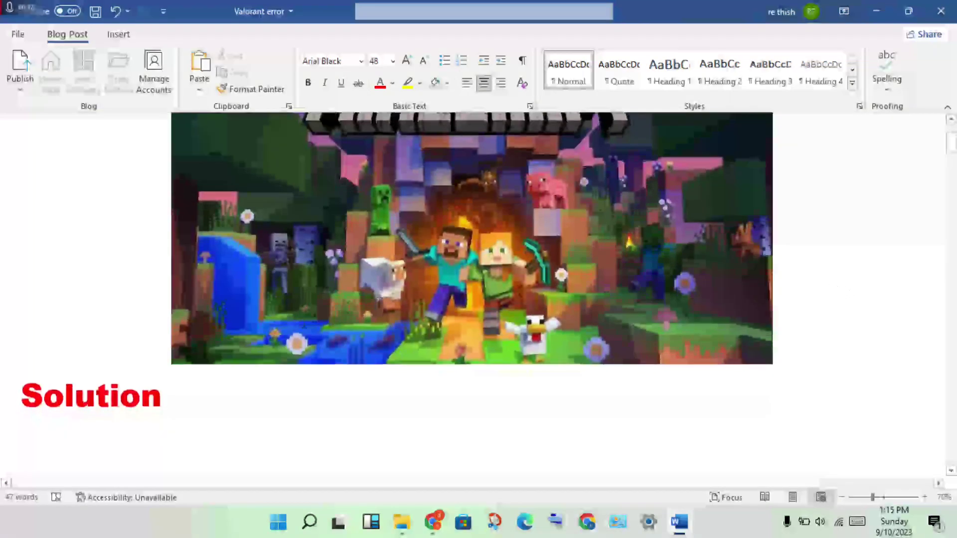
scroll(446, 360, up, 1)
scroll(446, 359, down, 4)
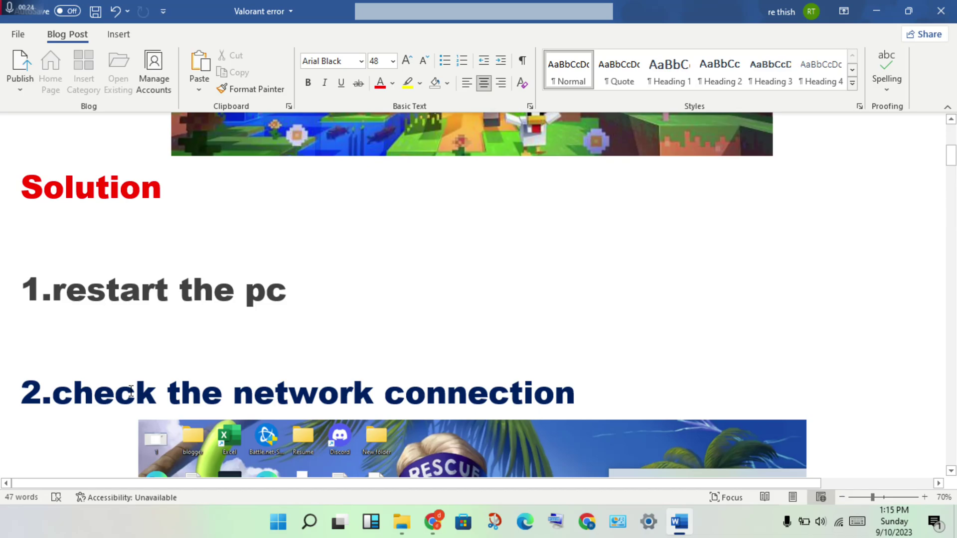
scroll(131, 394, down, 2)
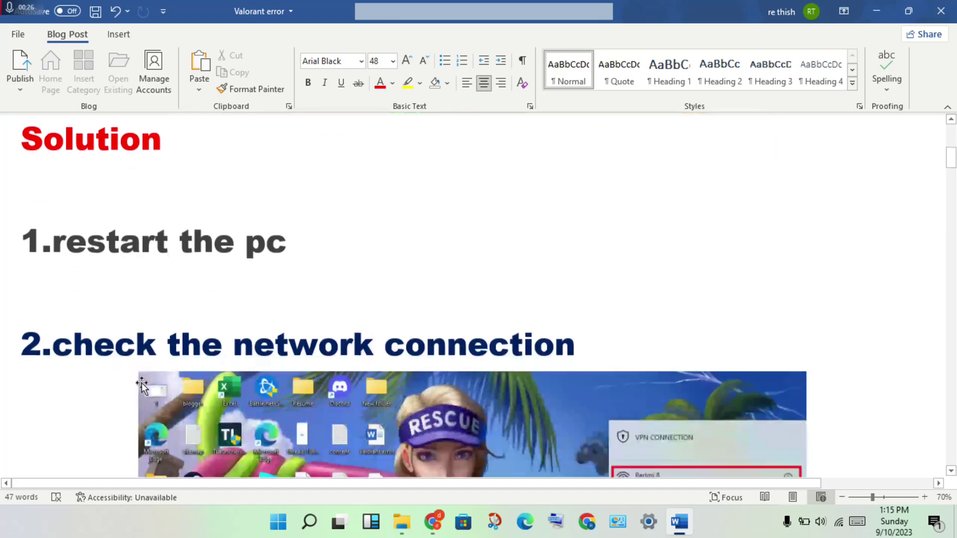
scroll(98, 231, down, 3)
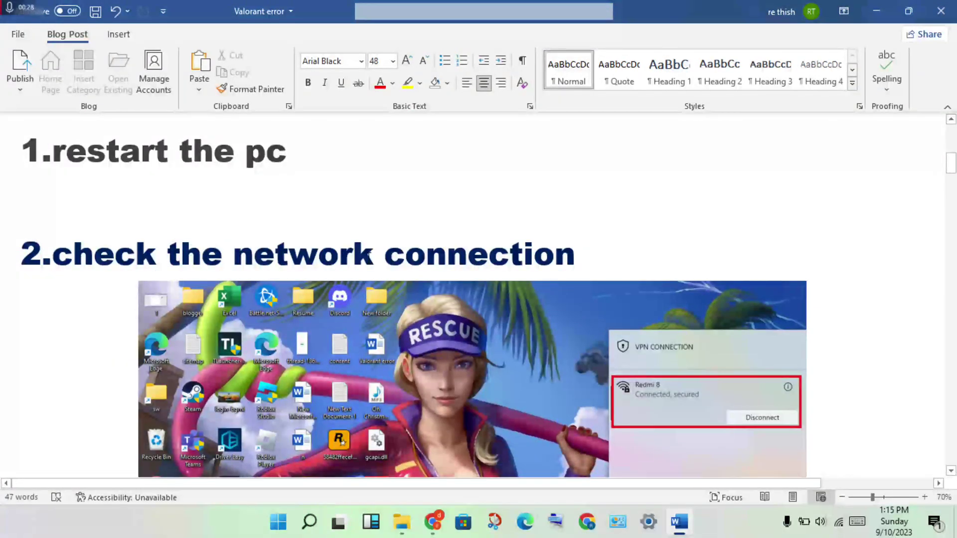
scroll(576, 243, down, 2)
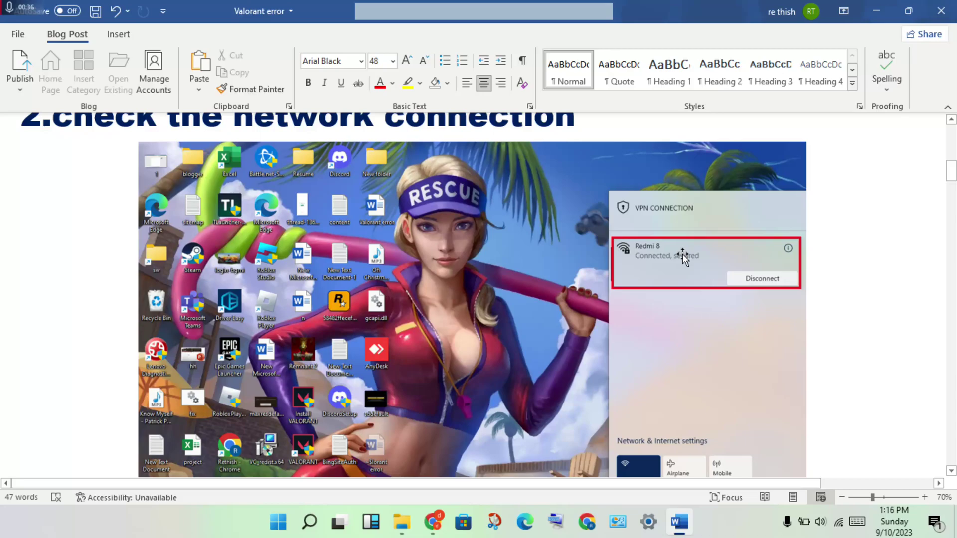
scroll(471, 299, down, 2)
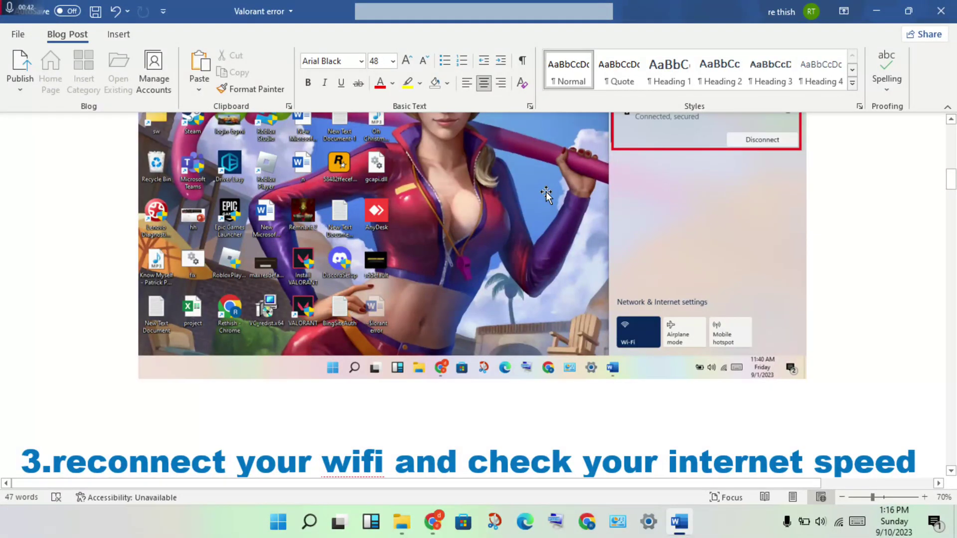
scroll(545, 195, down, 3)
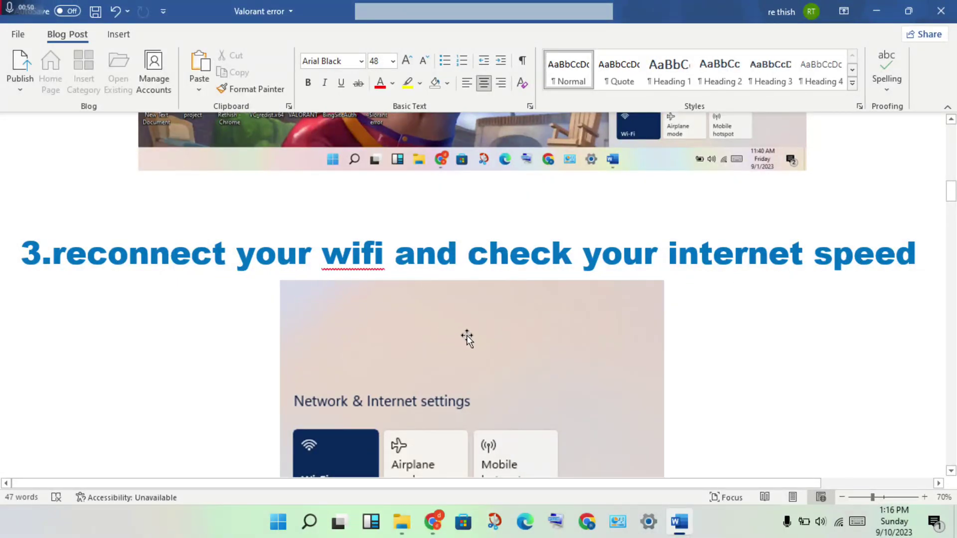
scroll(467, 335, down, 1)
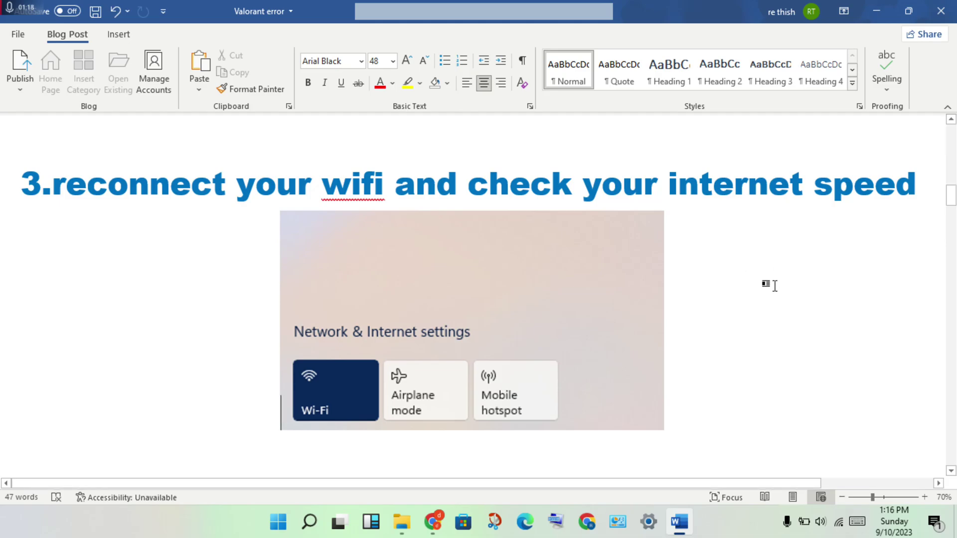
scroll(778, 292, down, 5)
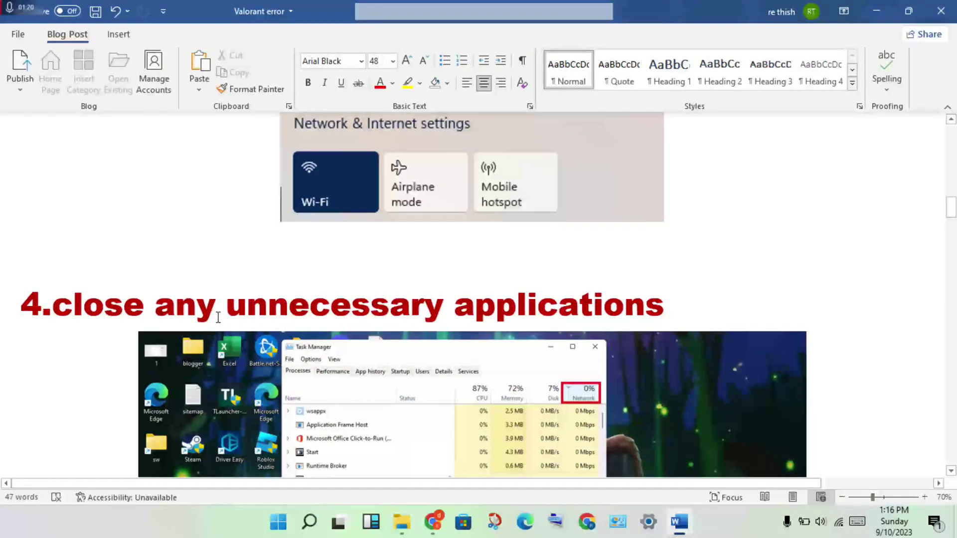
scroll(639, 326, down, 3)
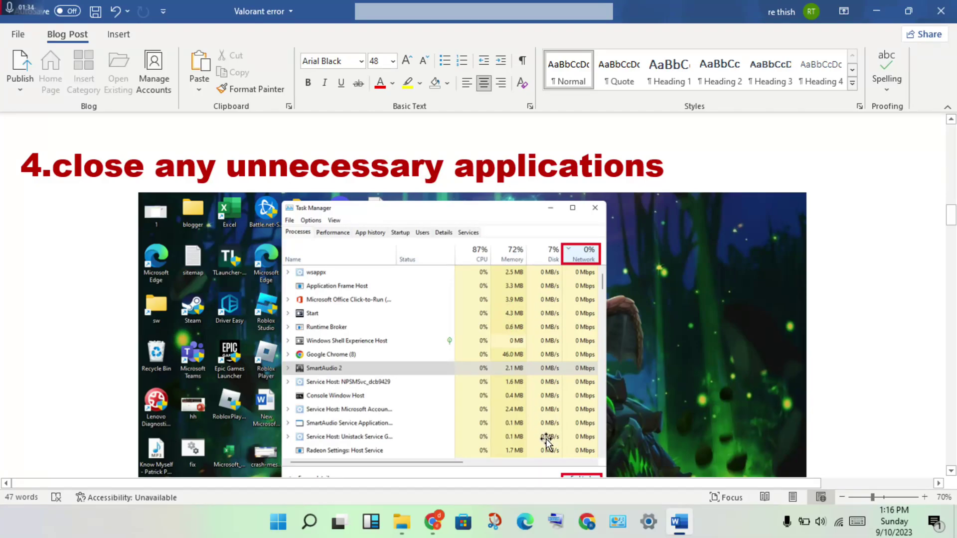
scroll(550, 443, down, 2)
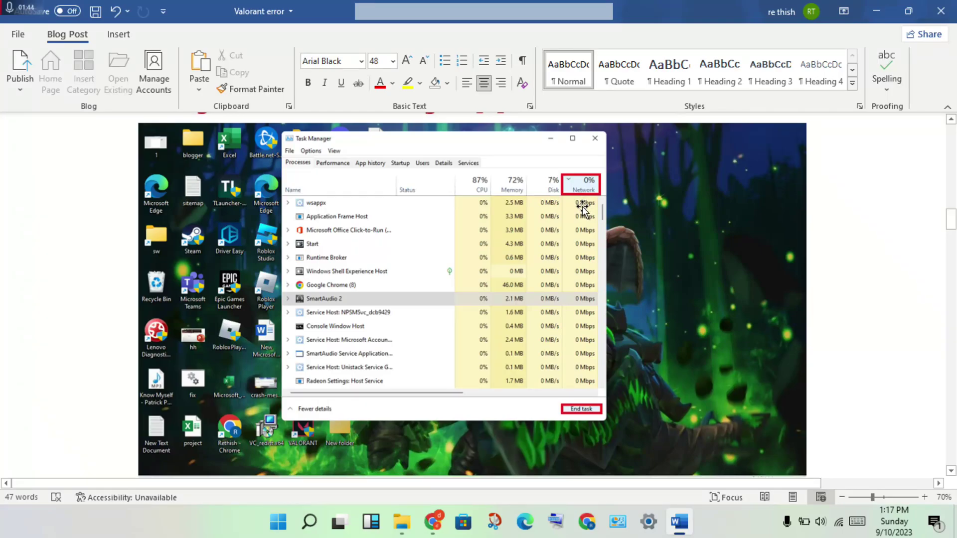
scroll(584, 224, down, 5)
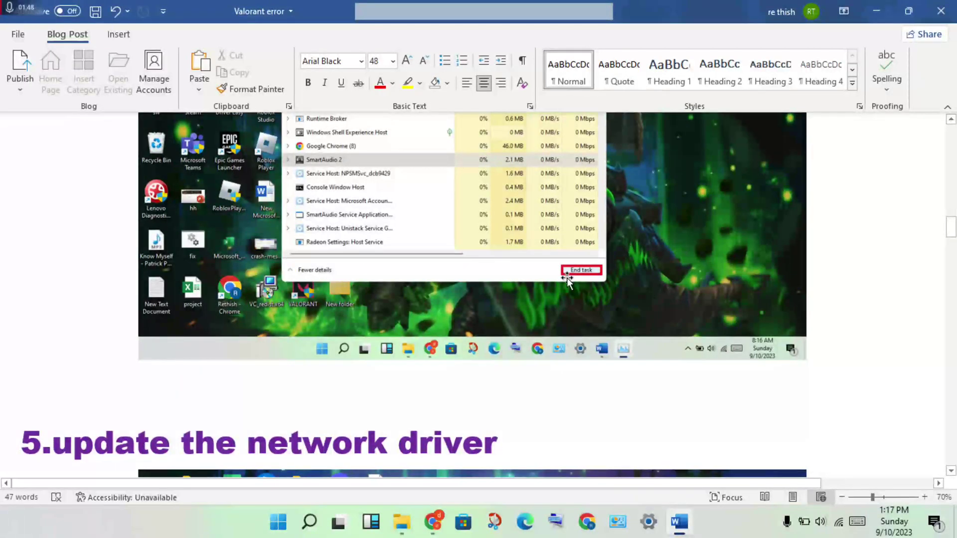
scroll(574, 280, down, 3)
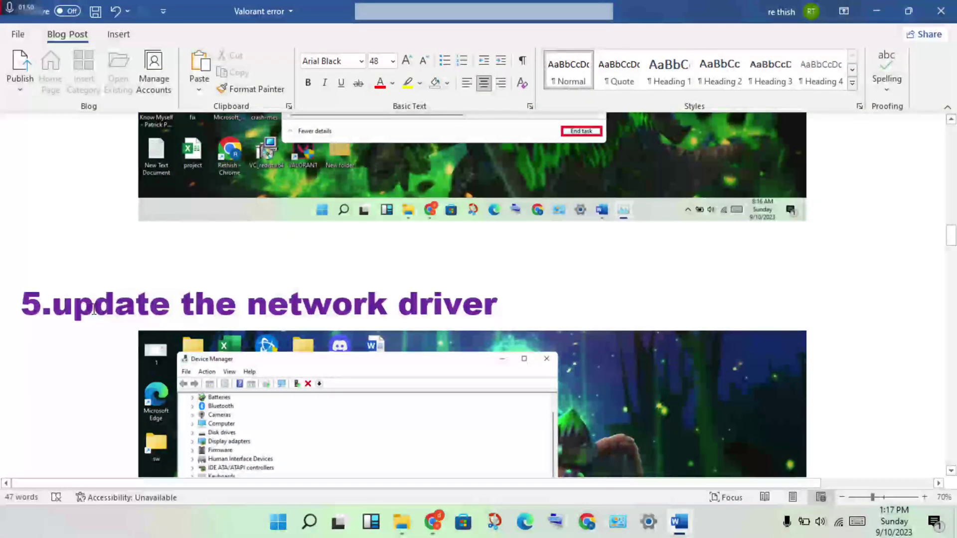
scroll(503, 345, down, 3)
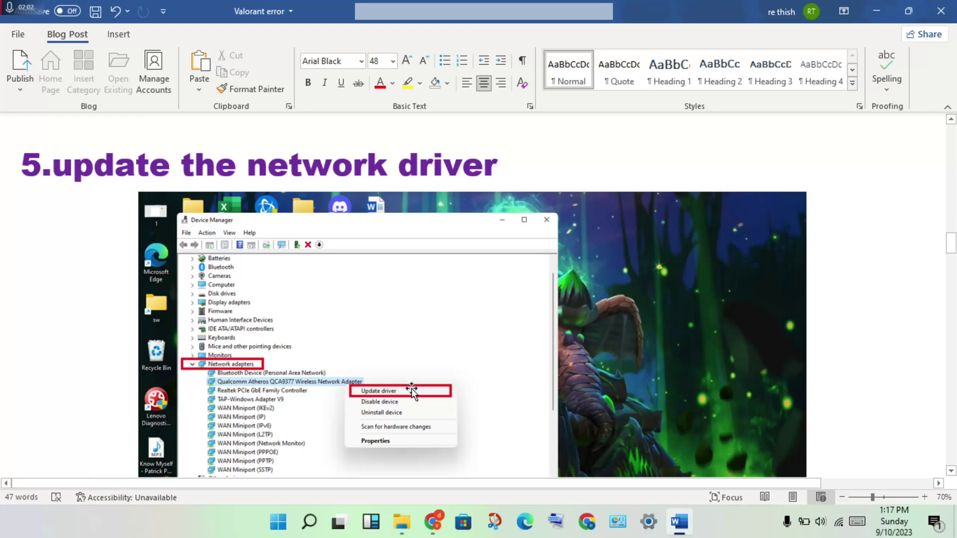
scroll(583, 381, down, 3)
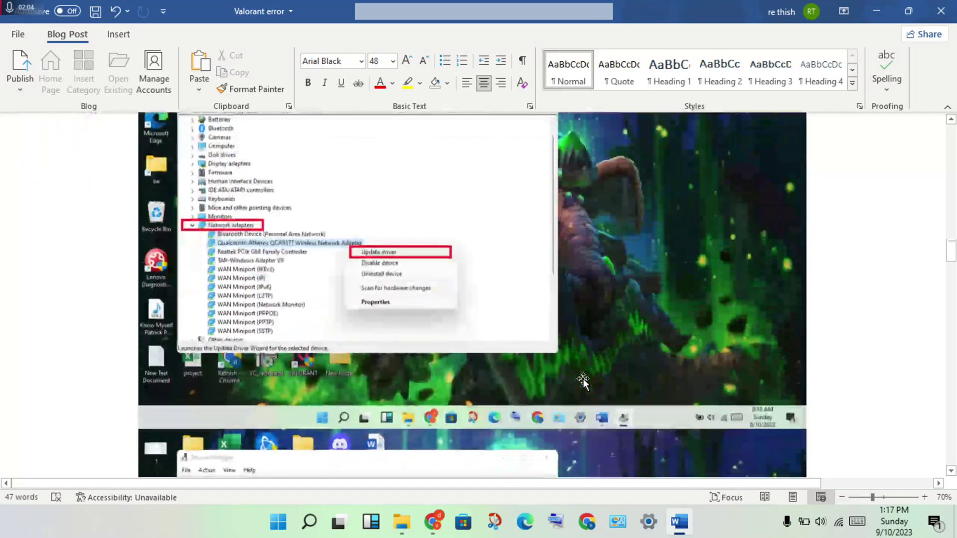
scroll(583, 381, down, 3)
scroll(535, 391, down, 1)
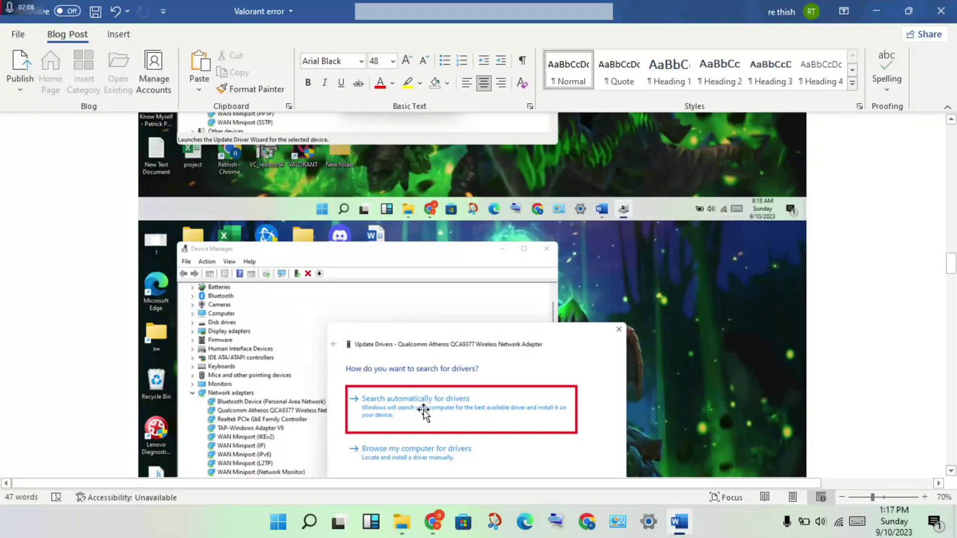
scroll(642, 402, down, 4)
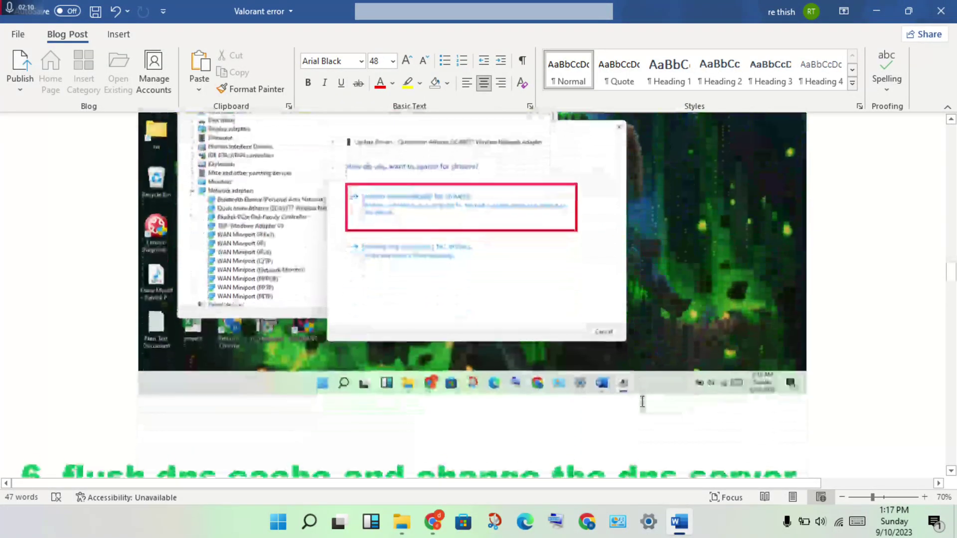
scroll(642, 402, down, 2)
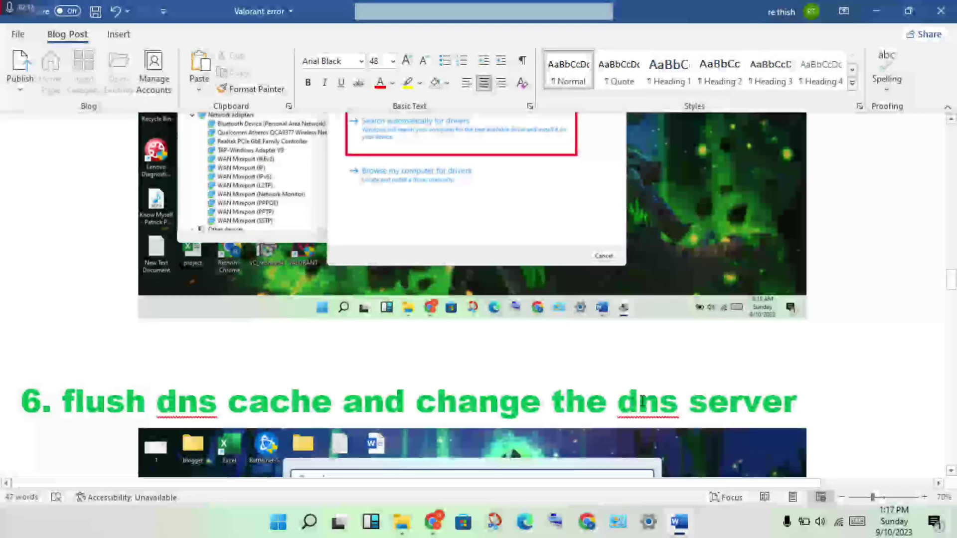
scroll(641, 402, down, 3)
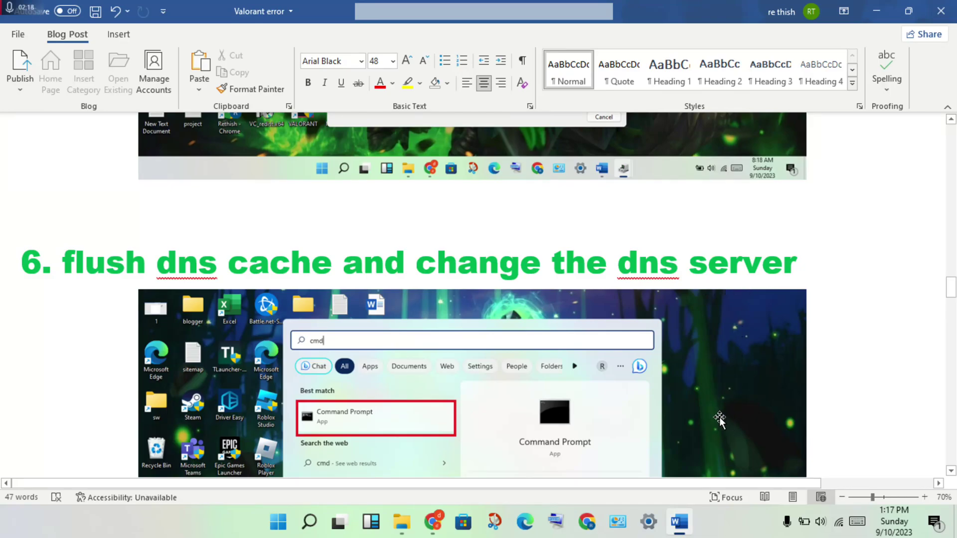
scroll(520, 413, down, 2)
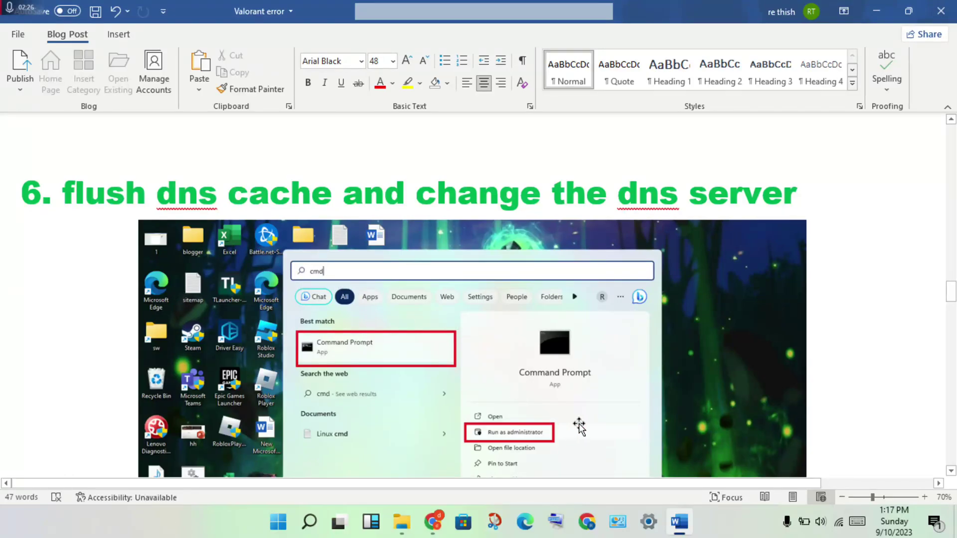
scroll(580, 427, down, 5)
scroll(579, 426, down, 2)
scroll(580, 426, down, 4)
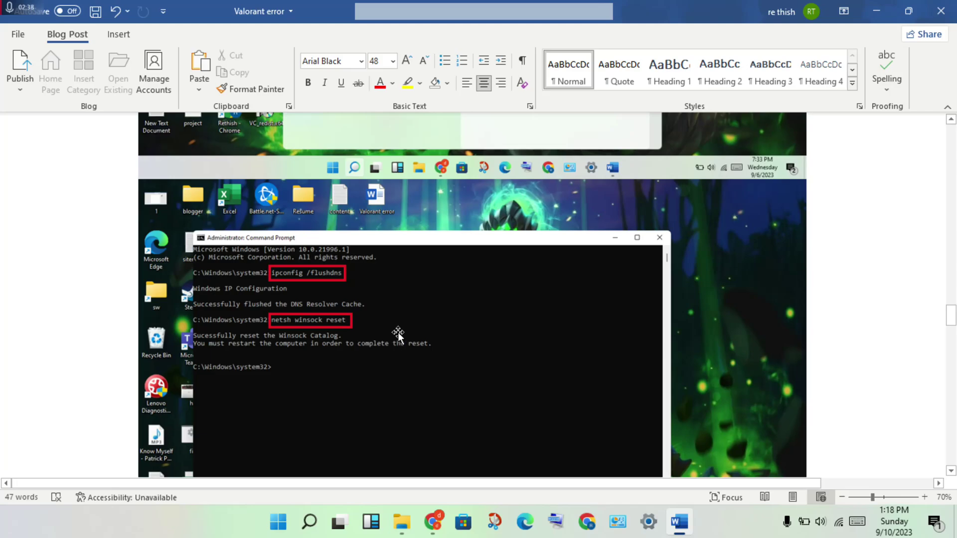
scroll(398, 332, down, 2)
scroll(398, 331, down, 3)
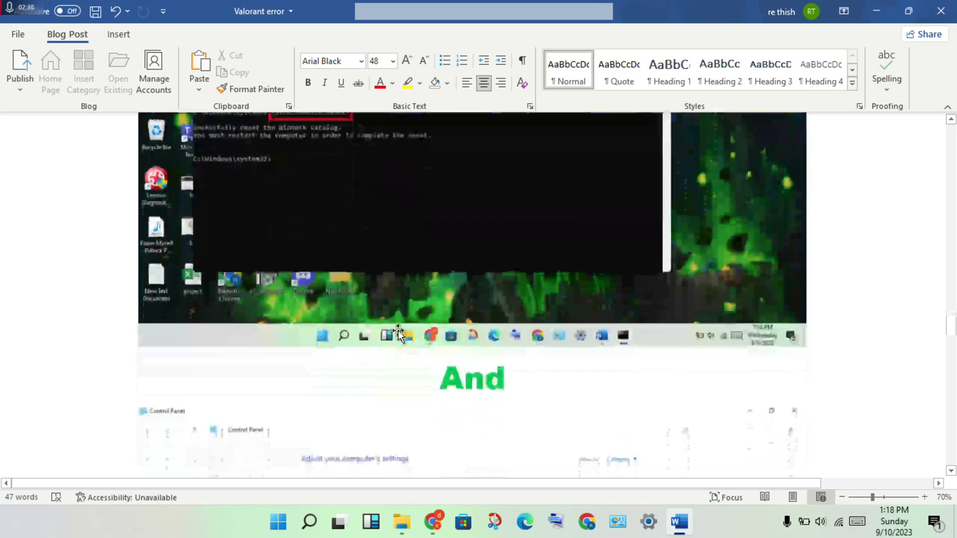
scroll(398, 330, down, 2)
scroll(398, 332, down, 5)
scroll(398, 332, down, 5)
scroll(345, 337, up, 2)
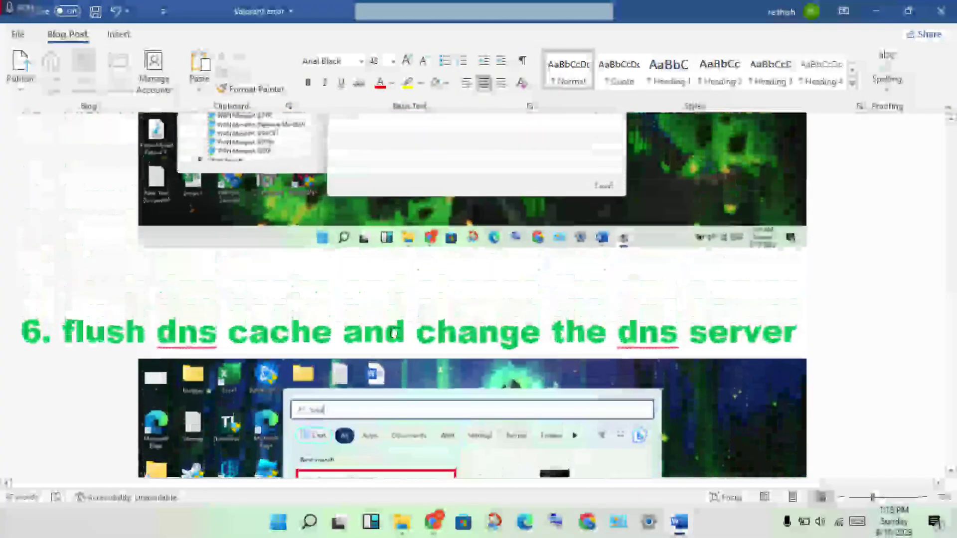
scroll(569, 347, down, 1)
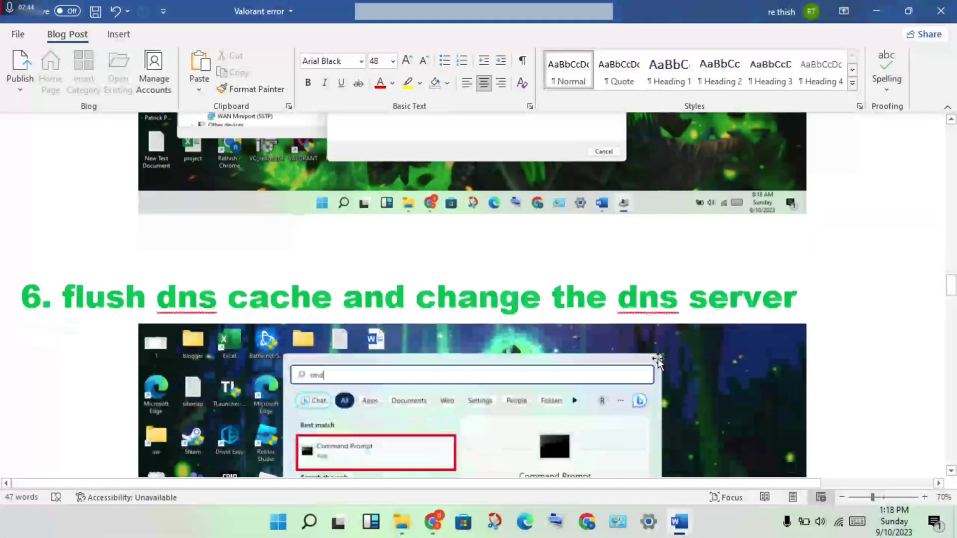
scroll(656, 364, down, 7)
scroll(657, 364, down, 6)
scroll(632, 357, down, 4)
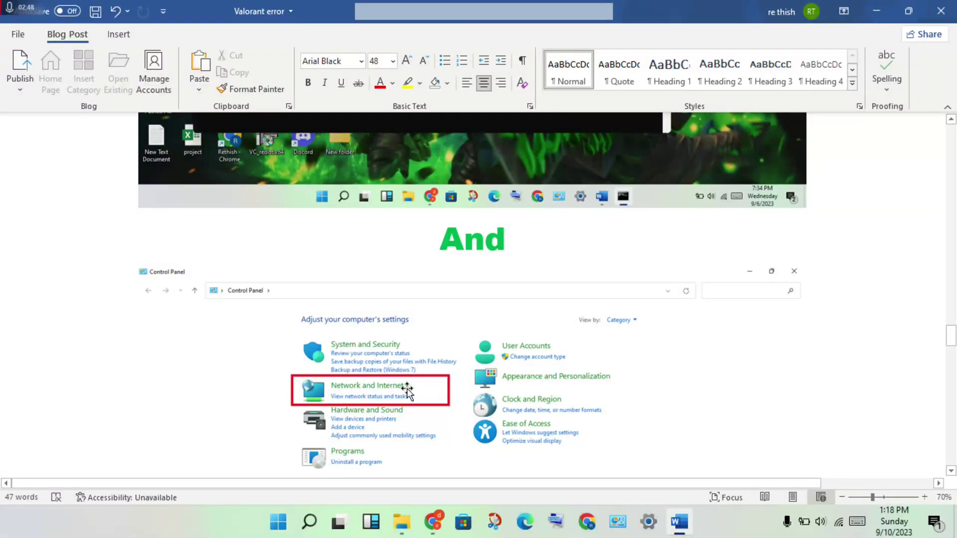
scroll(494, 400, down, 5)
scroll(495, 404, down, 3)
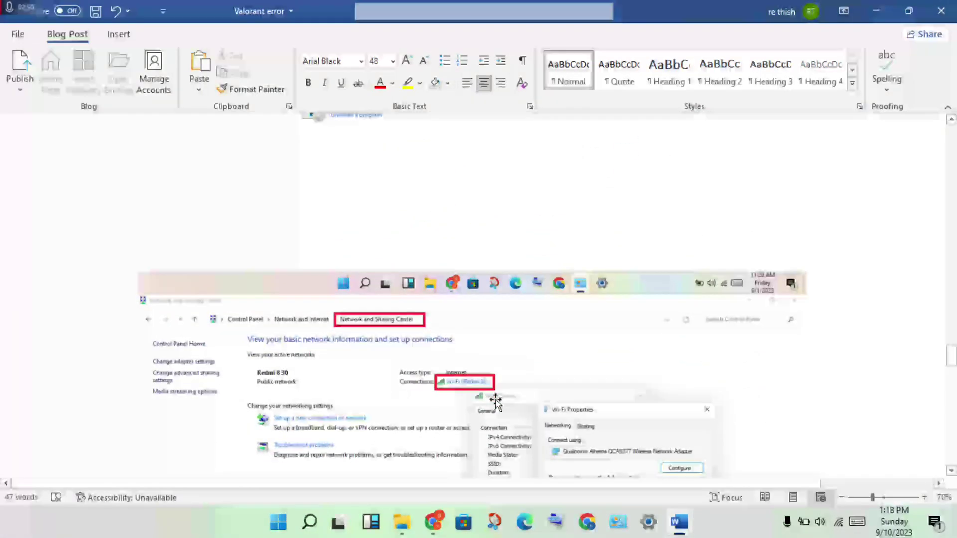
scroll(495, 404, down, 2)
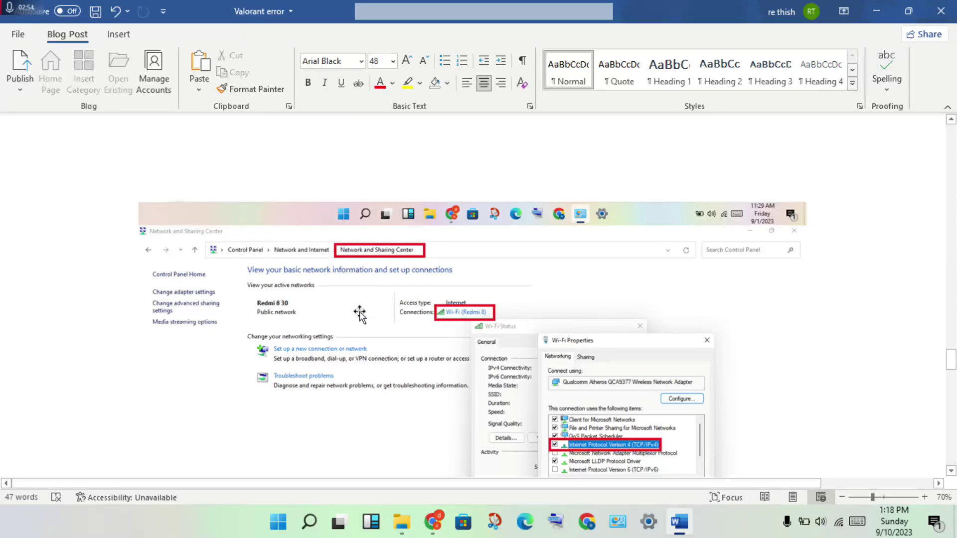
scroll(538, 374, down, 2)
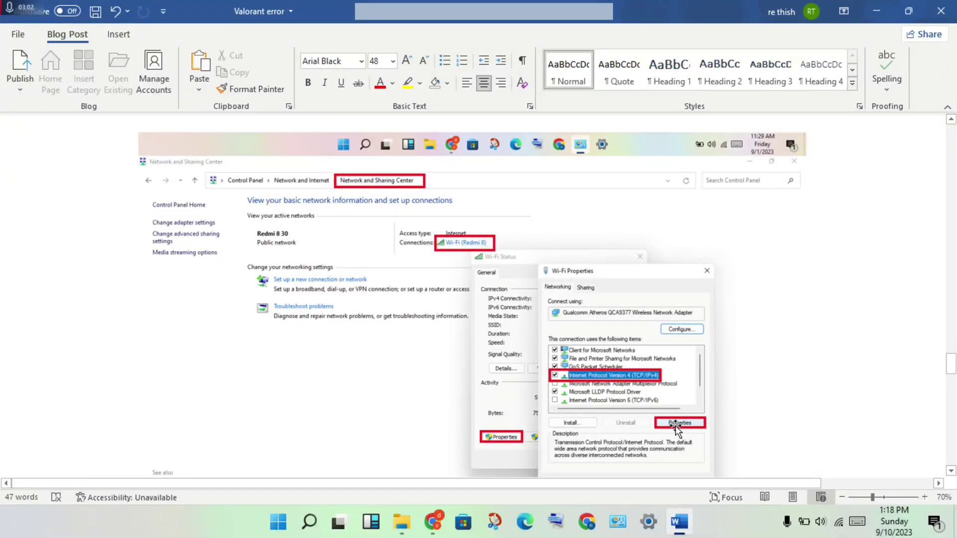
scroll(679, 425, down, 5)
scroll(671, 425, down, 1)
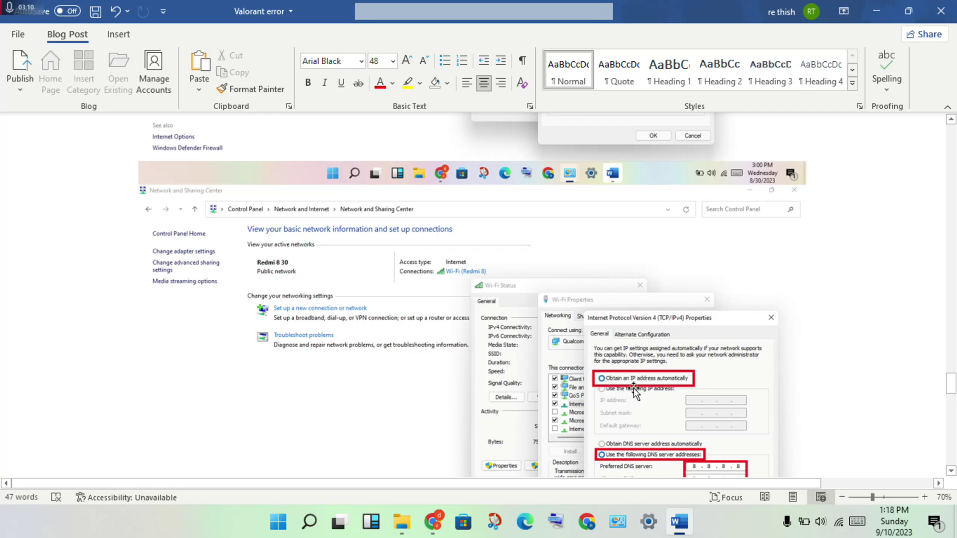
scroll(658, 376, down, 2)
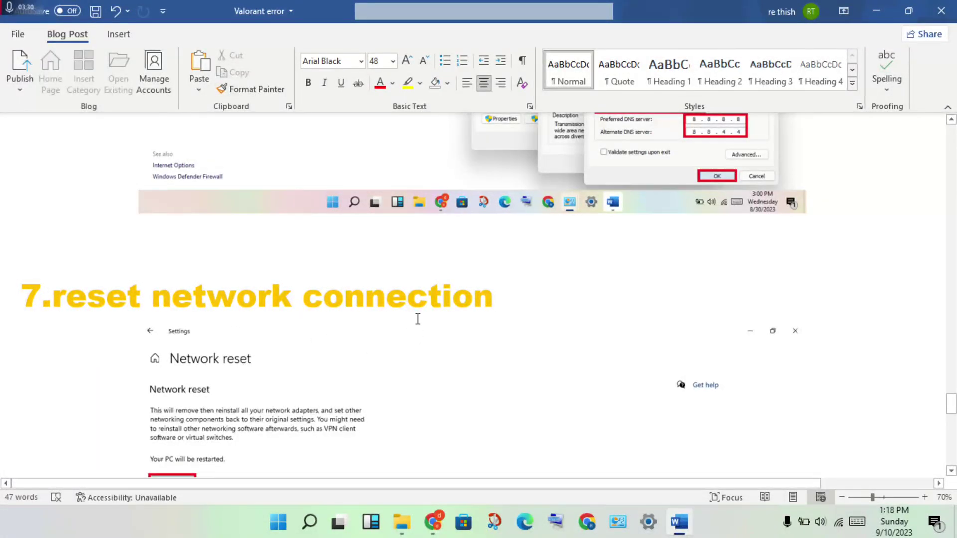
scroll(417, 322, down, 1)
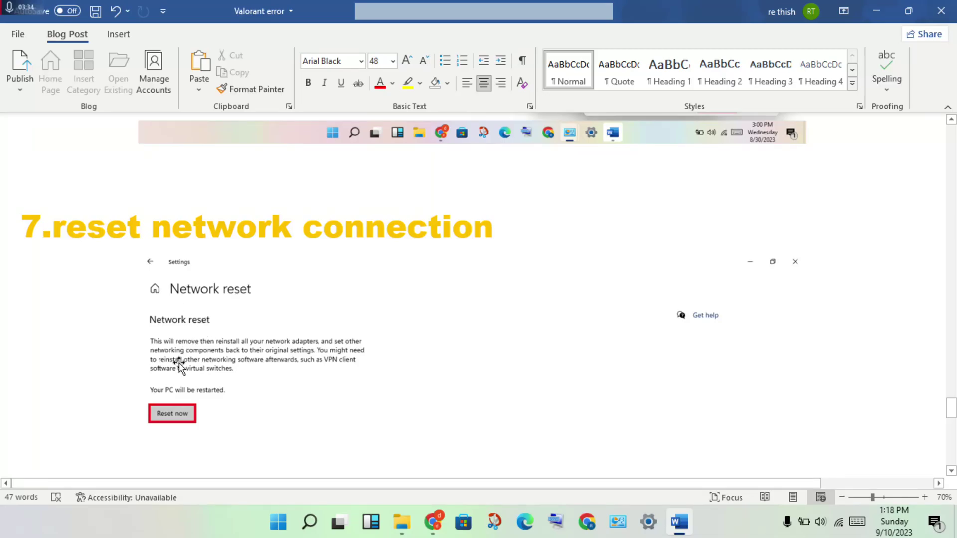
scroll(210, 434, down, 2)
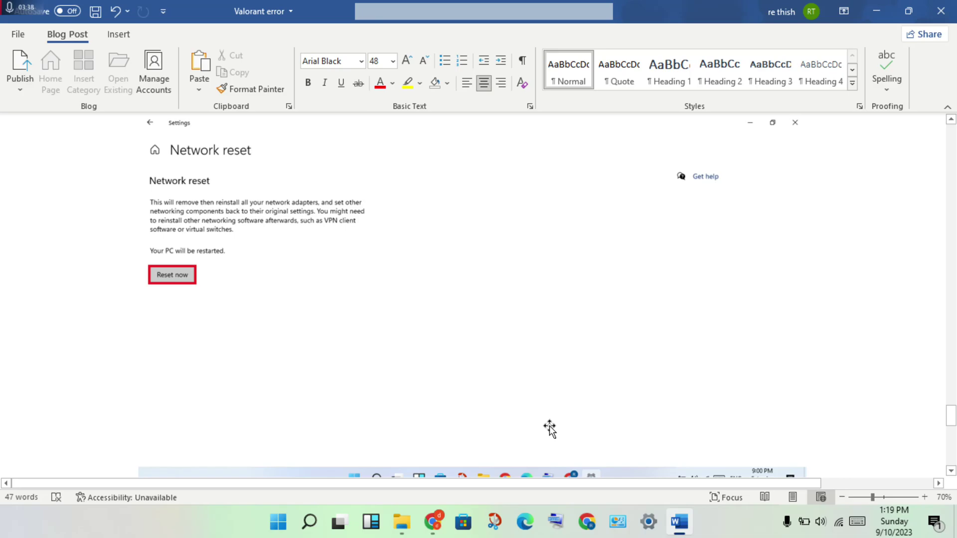
scroll(551, 426, down, 1)
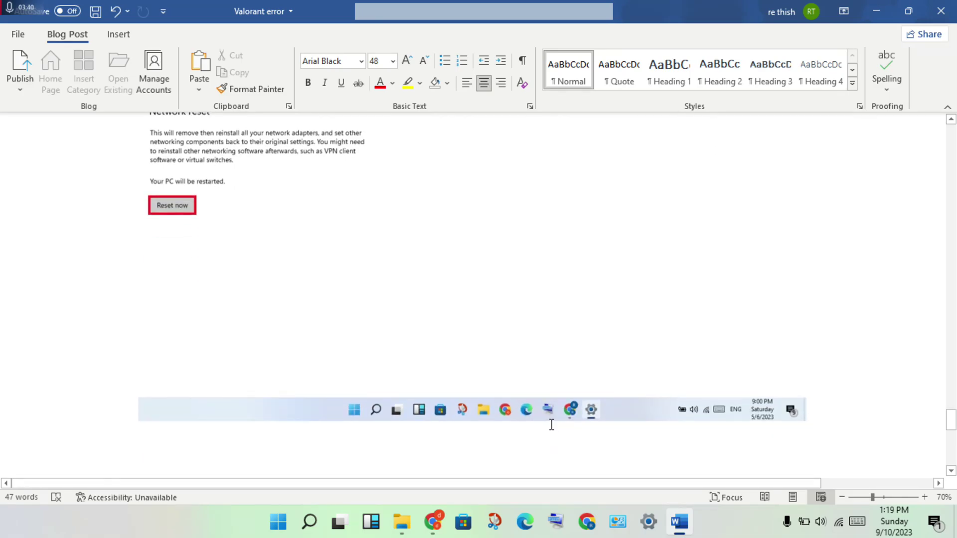
scroll(552, 426, down, 1)
scroll(551, 426, down, 1)
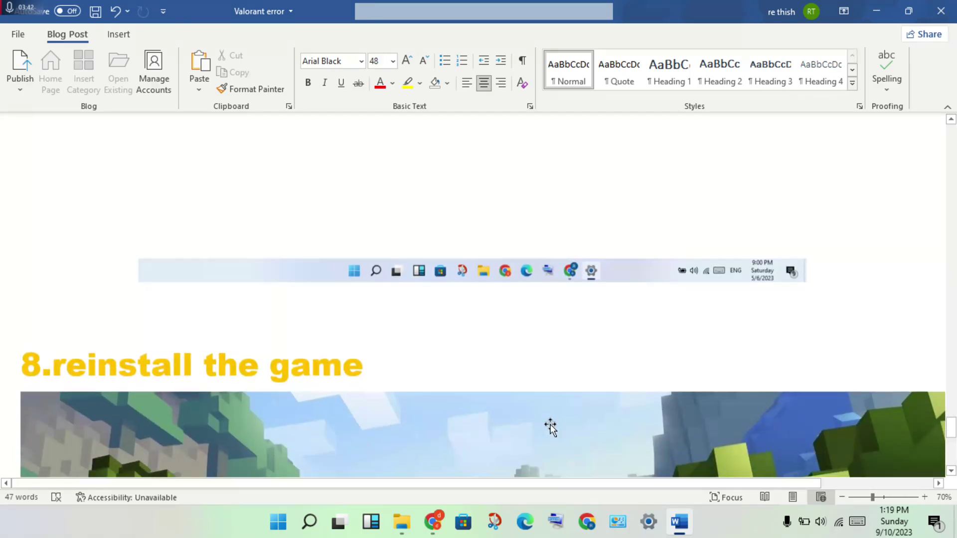
scroll(551, 427, down, 1)
scroll(551, 427, down, 1)
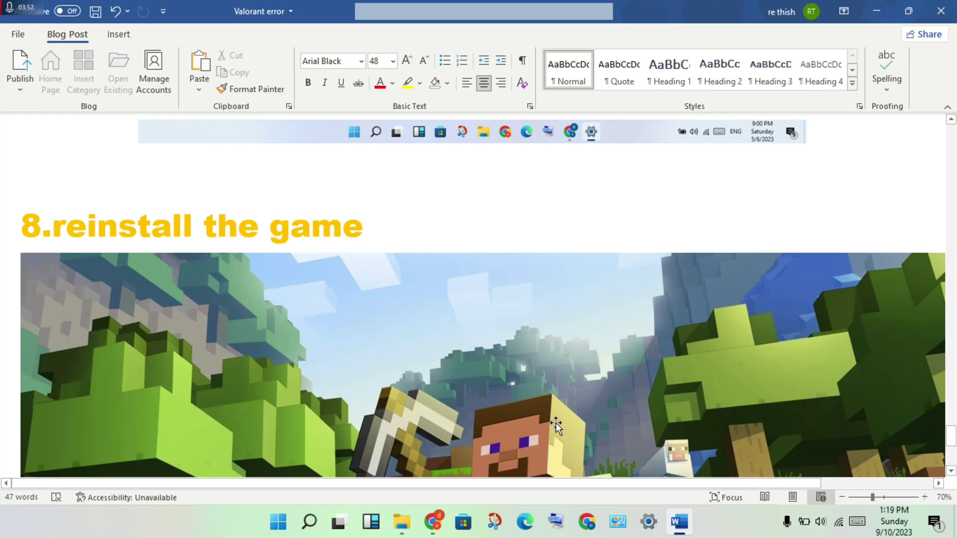
scroll(420, 256, down, 2)
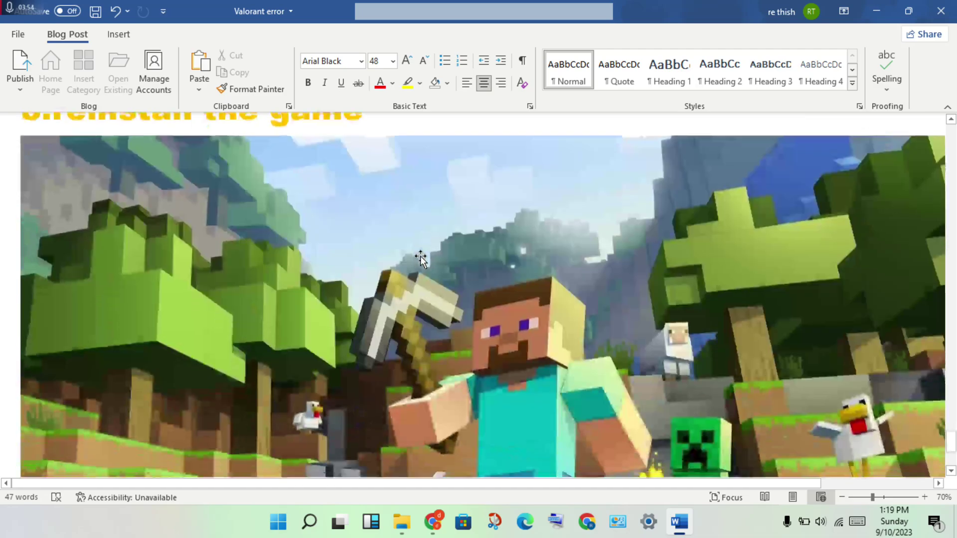
scroll(420, 256, down, 3)
scroll(540, 375, down, 5)
scroll(533, 346, down, 5)
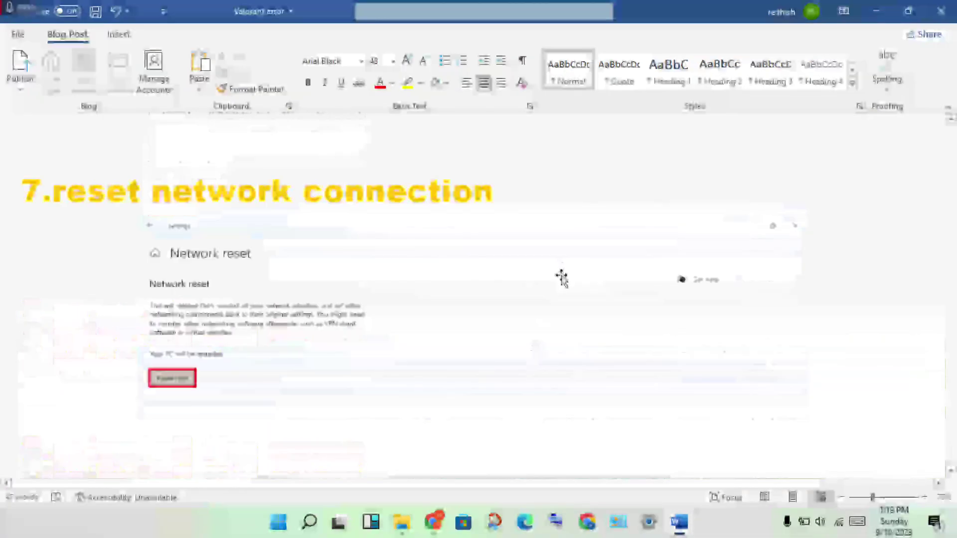
scroll(560, 277, down, 5)
scroll(562, 277, down, 5)
scroll(562, 277, down, 5)
scroll(562, 278, down, 5)
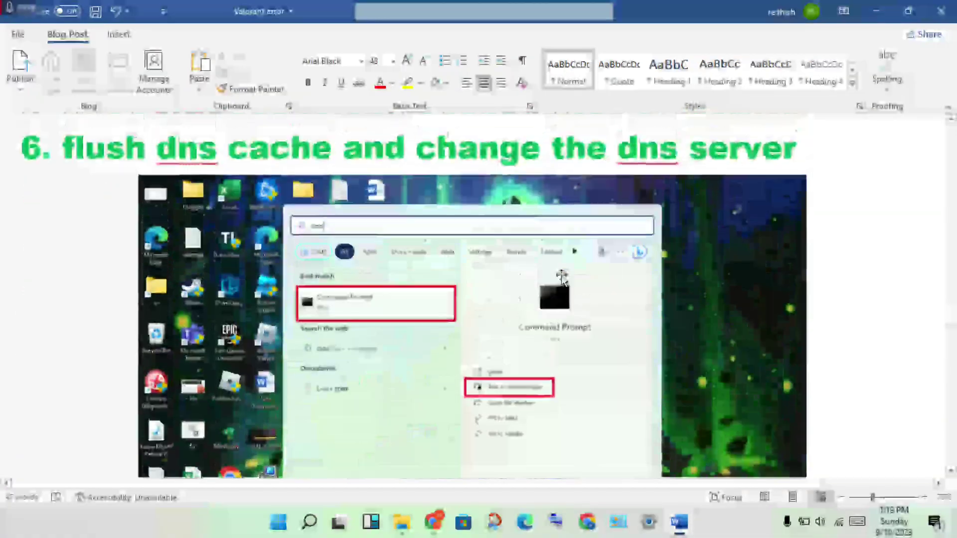